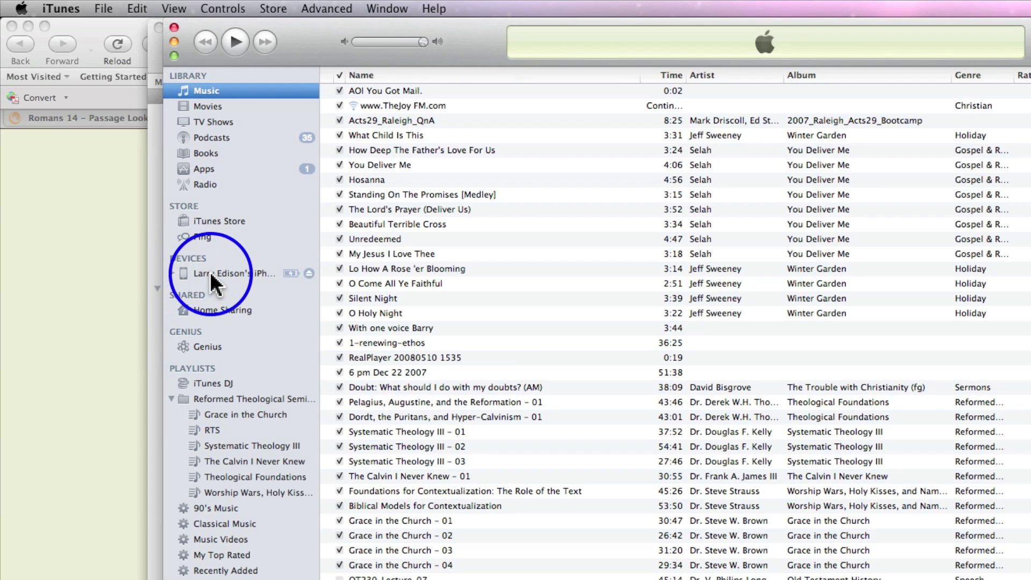
Step: Show the iPhone's Summary page with its capacity, software version and sync options
{"action": "left_click", "coordinate": [210, 273]}
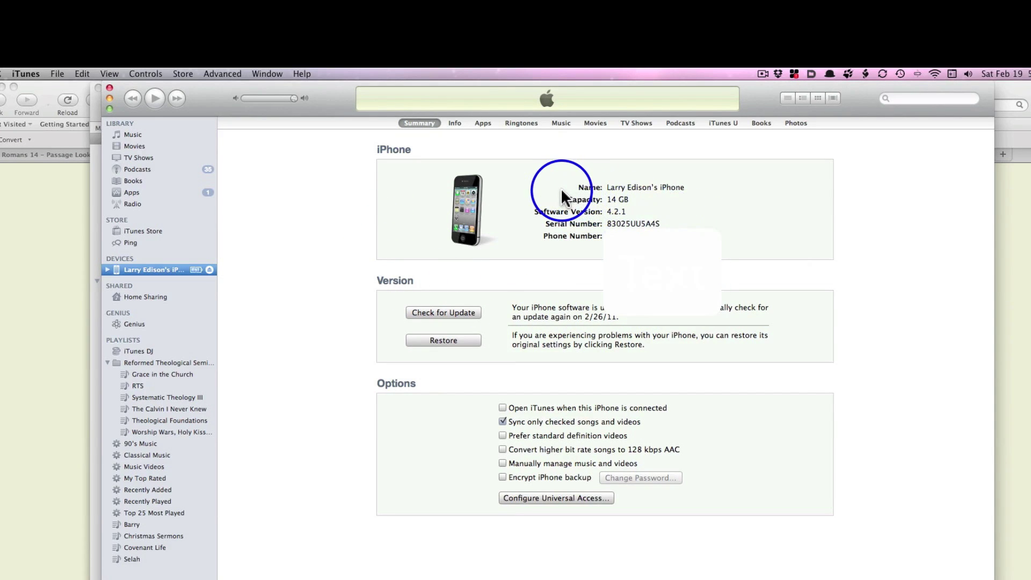
Step: Review the iPhone's Info sync settings, then bring up its Photos sync page
{"action": "left_click", "coordinate": [456, 124]}
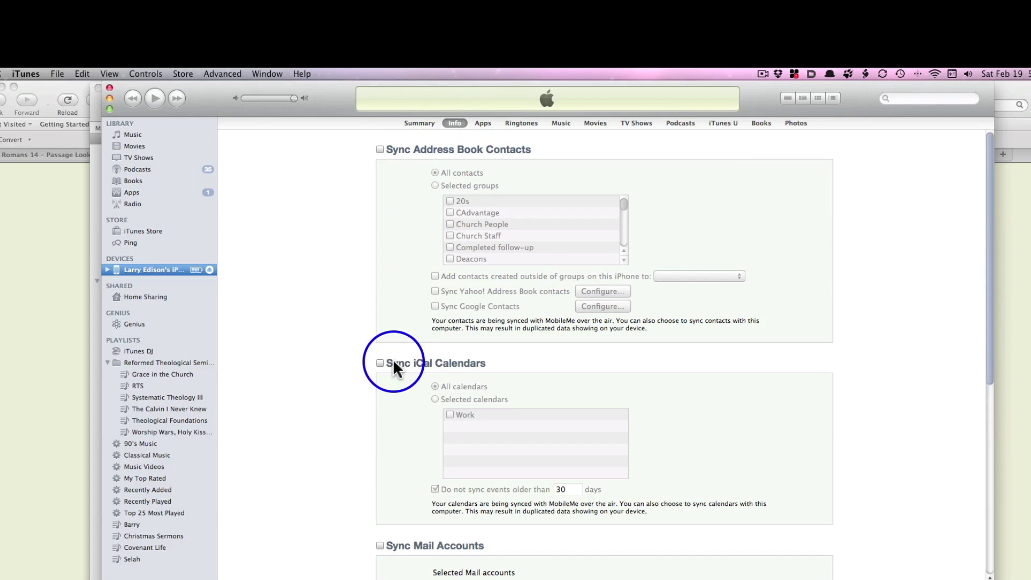
{"action": "scroll", "coordinate": [406, 505], "scroll_direction": "down", "scroll_amount": 5}
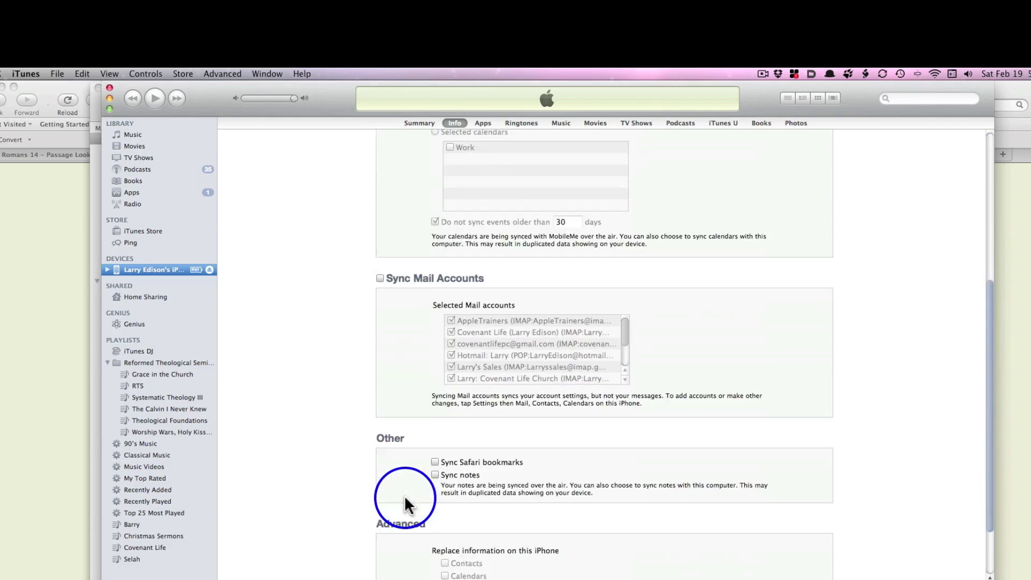
{"action": "scroll", "coordinate": [405, 505], "scroll_direction": "down", "scroll_amount": 2}
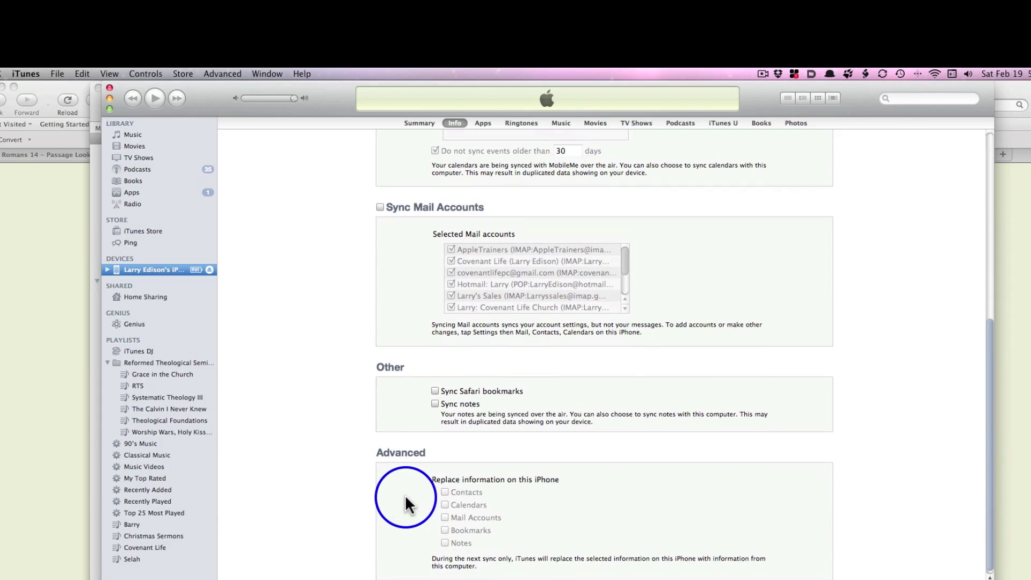
{"action": "scroll", "coordinate": [405, 505], "scroll_direction": "up", "scroll_amount": 1}
{"action": "scroll", "coordinate": [406, 505], "scroll_direction": "up", "scroll_amount": 5}
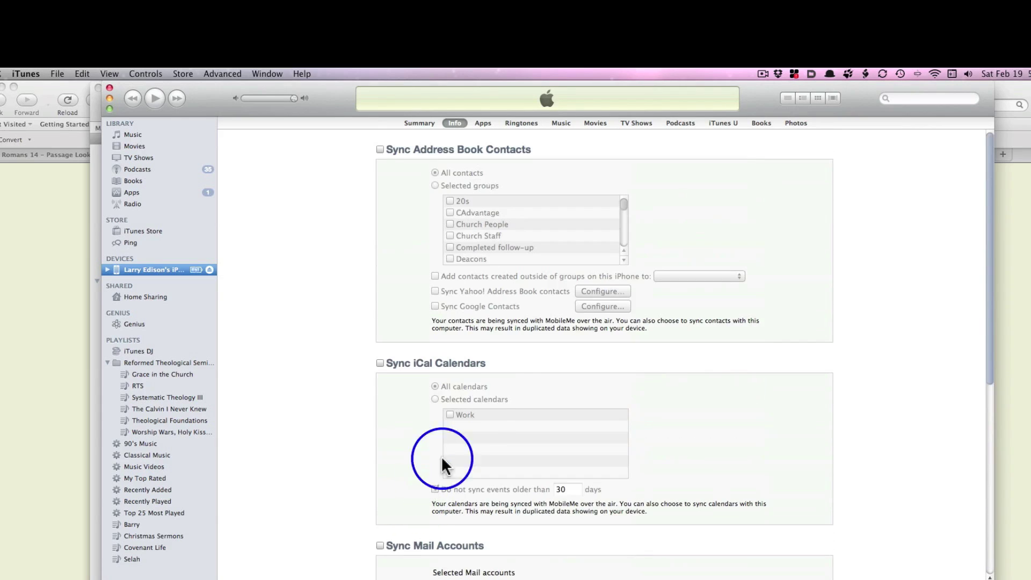
{"action": "left_click", "coordinate": [807, 125]}
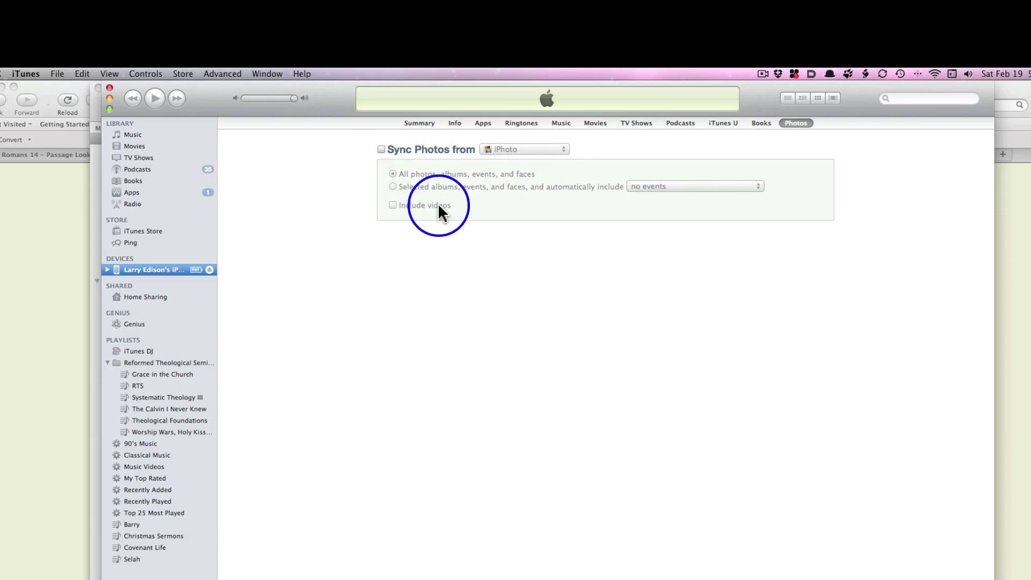
Step: Enable Sync Photos from iPhoto for all 2134 photos, albums, events and faces
{"action": "left_click", "coordinate": [381, 150]}
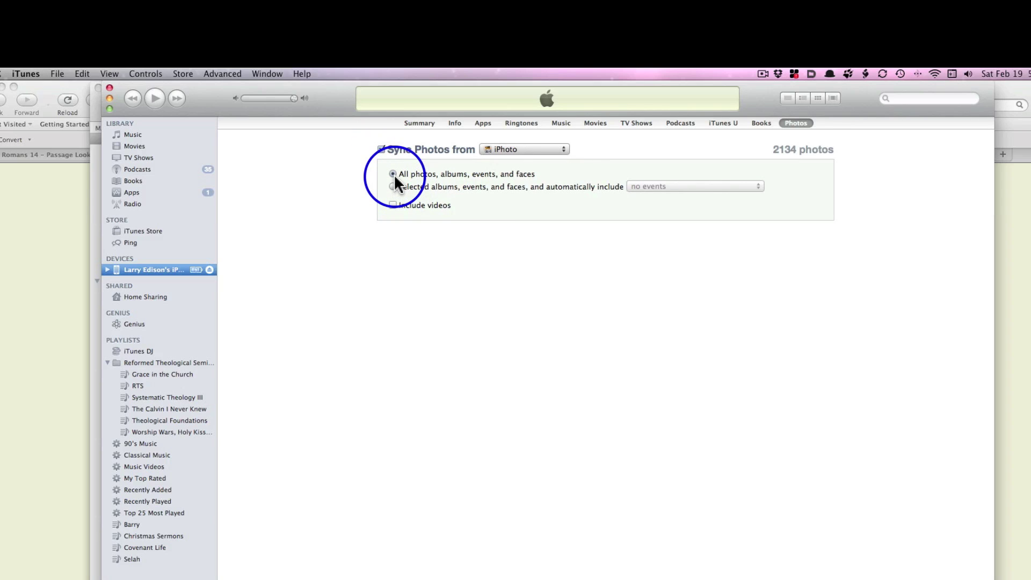
Step: Turn off Sync Photos from iPhoto, choosing Don't Remove Photos to keep existing photos
{"action": "left_click", "coordinate": [381, 149]}
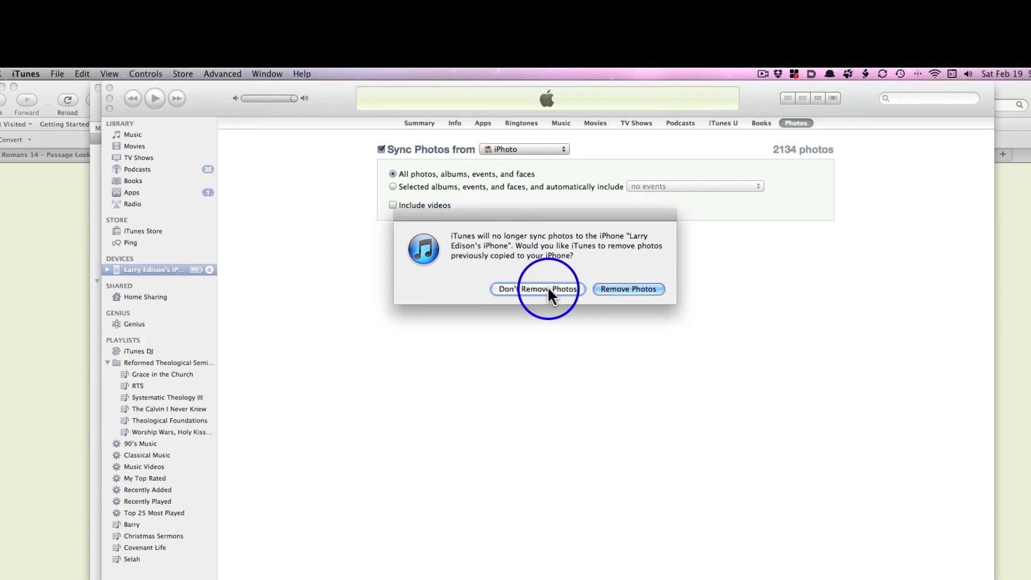
{"action": "left_click", "coordinate": [563, 288]}
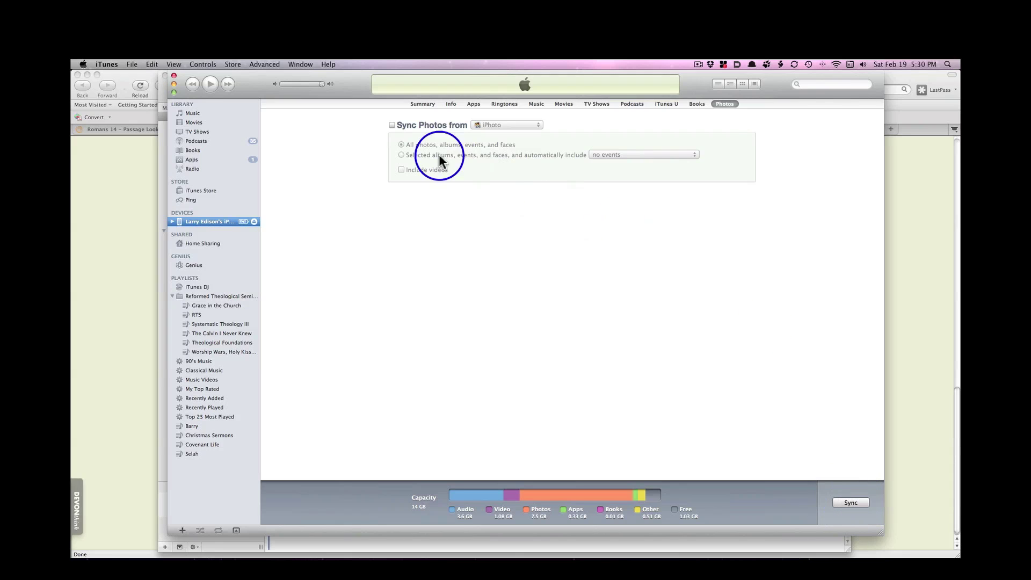
{"action": "left_click", "coordinate": [392, 126]}
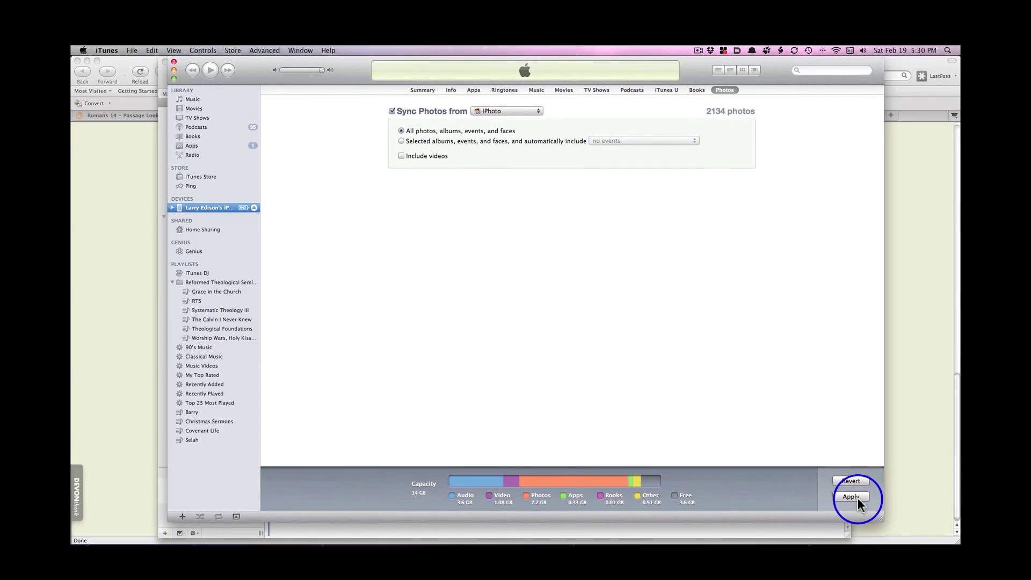
{"action": "left_click", "coordinate": [392, 106]}
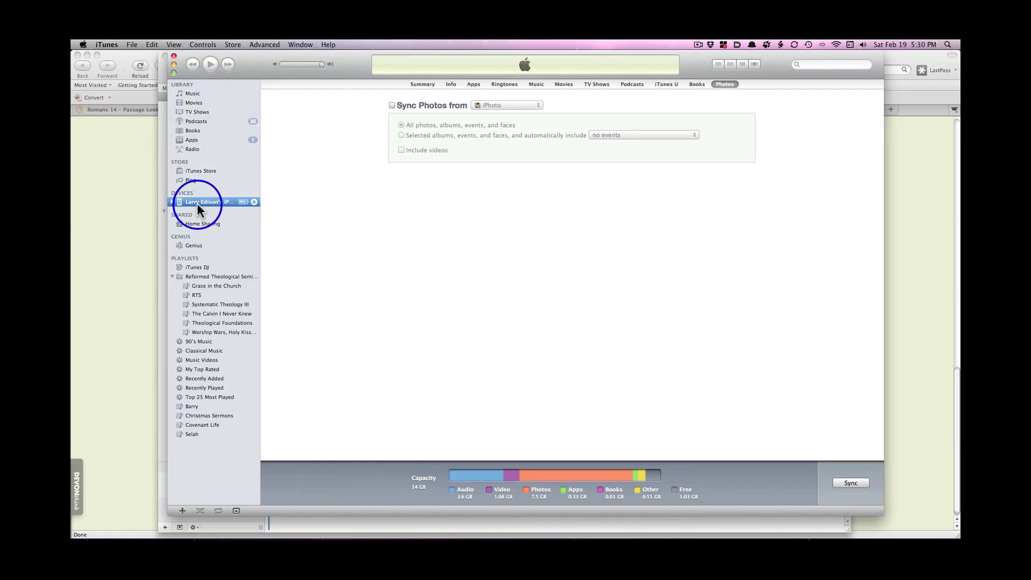
{"action": "left_click", "coordinate": [695, 84]}
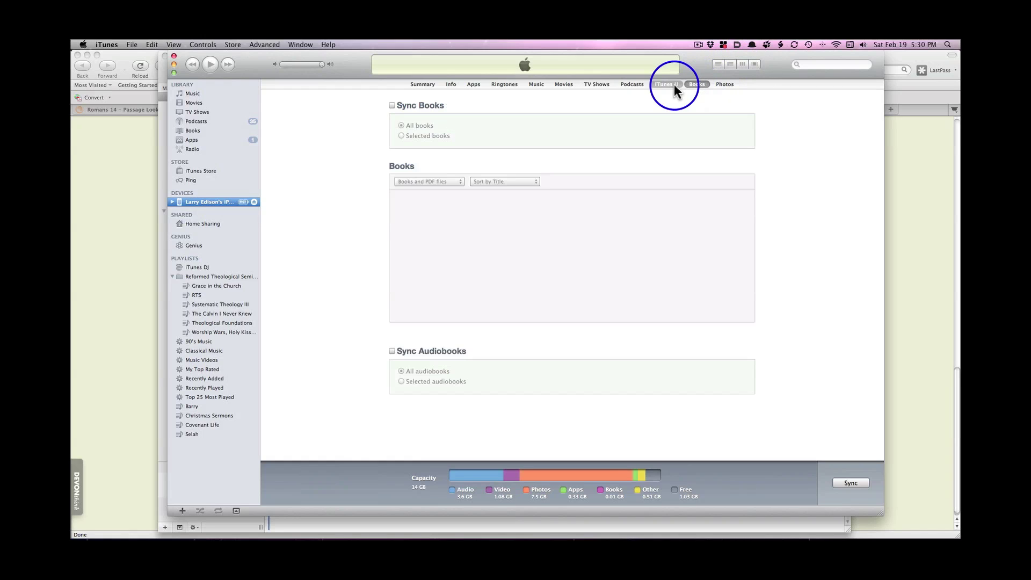
{"action": "left_click", "coordinate": [628, 84]}
{"action": "left_click", "coordinate": [594, 84]}
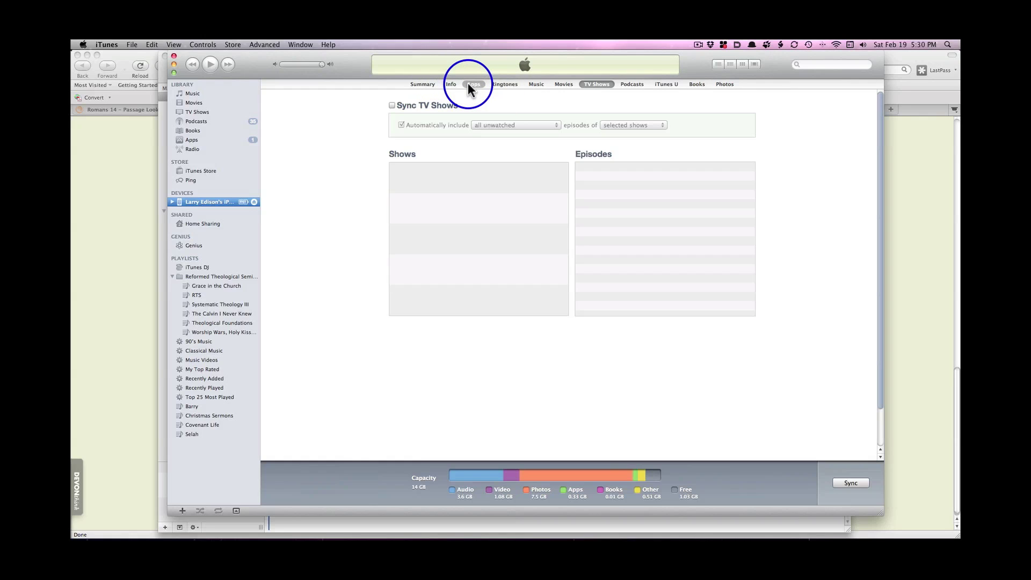
{"action": "left_click", "coordinate": [502, 85]}
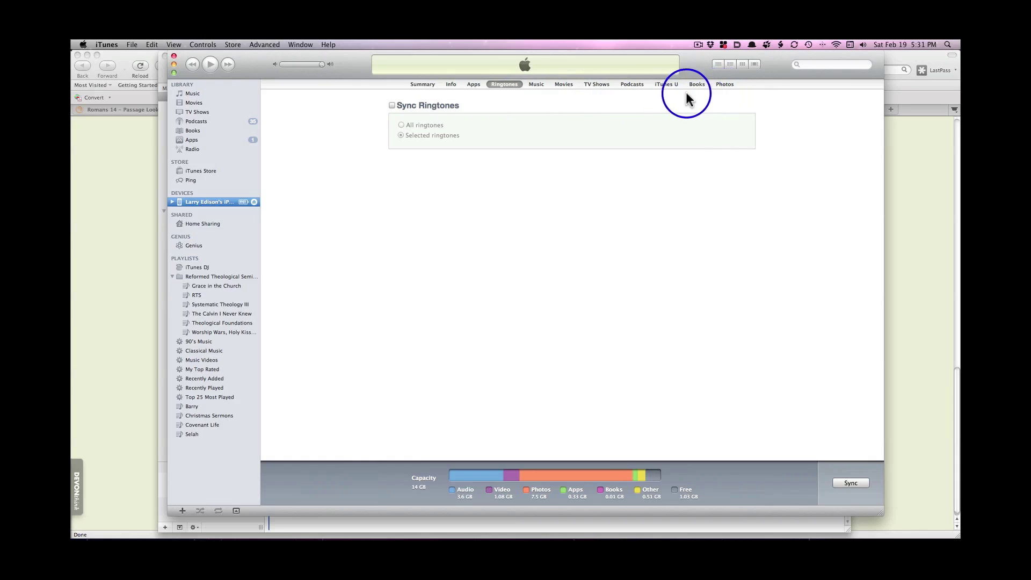
{"action": "left_click", "coordinate": [724, 90]}
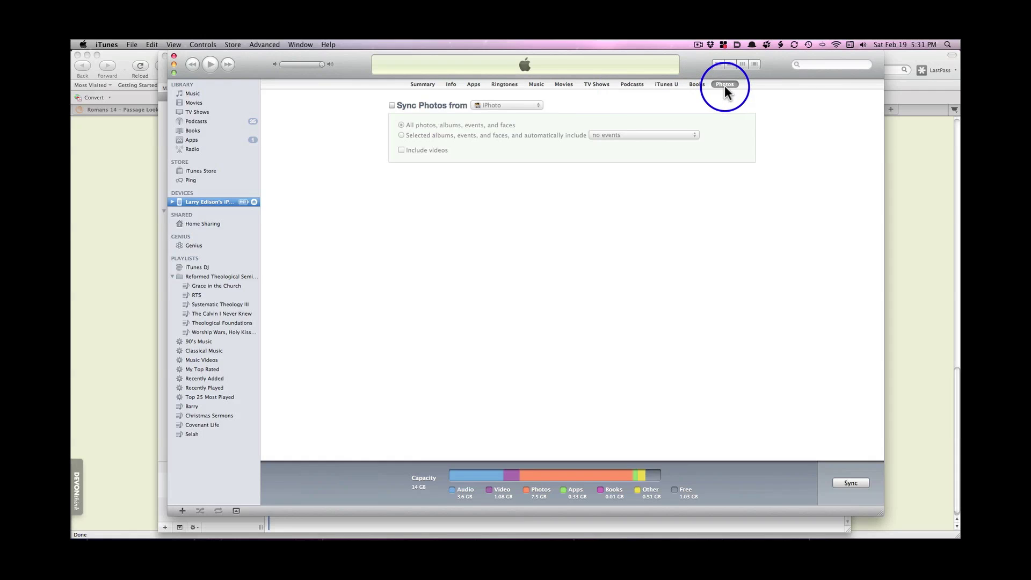